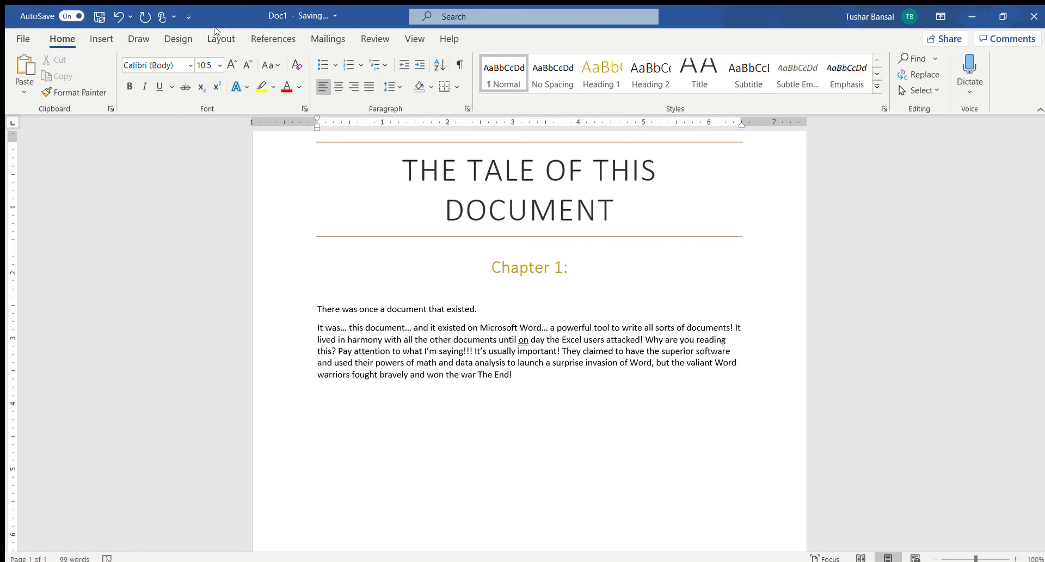
# Apply the Wide page margins to the document and return it to the Normal margins.
pyautogui.click(215, 38)
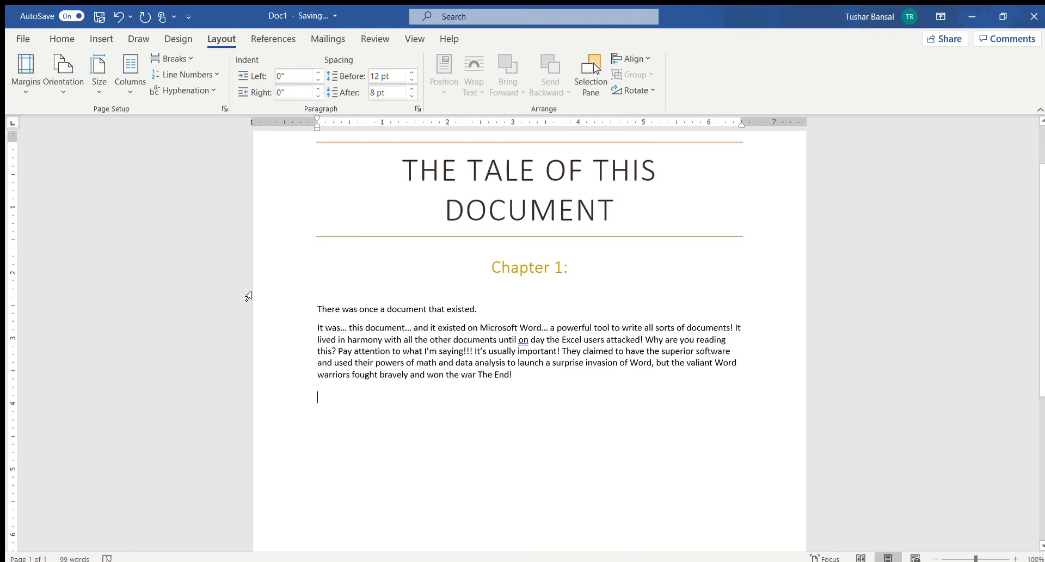
pyautogui.scroll(2, 249, 295)
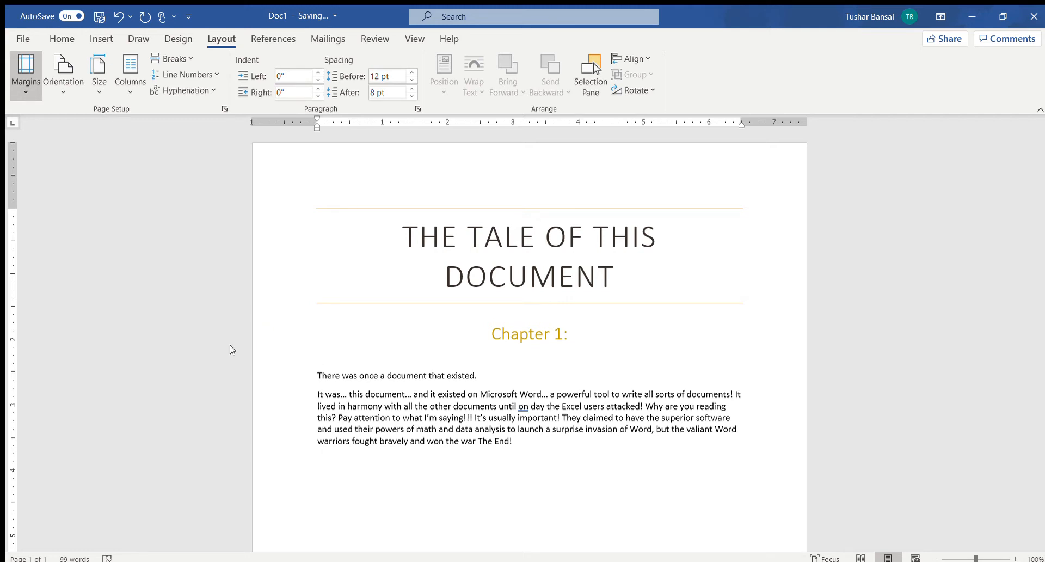
pyautogui.click(111, 256)
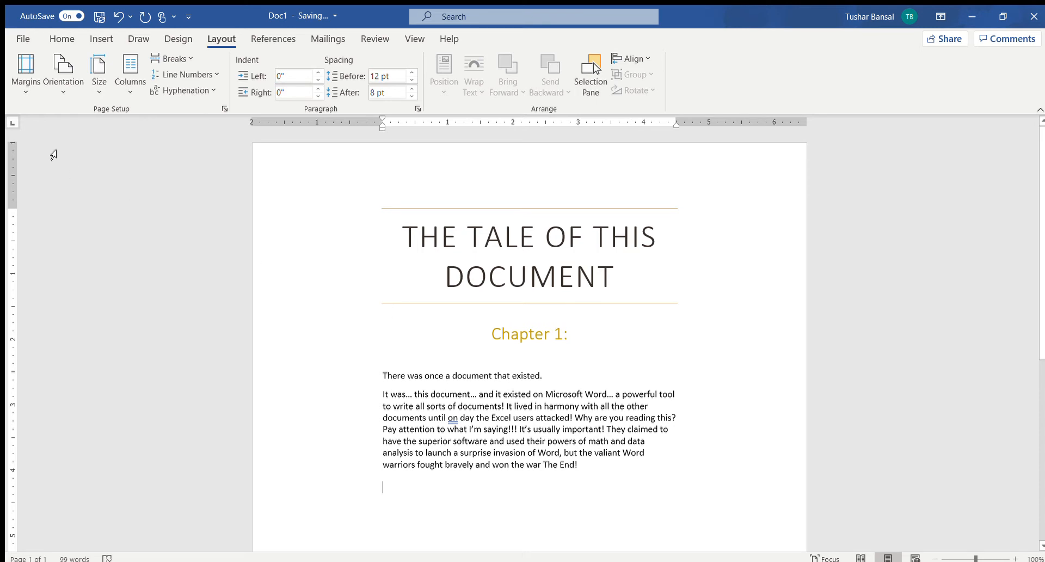
pyautogui.click(24, 93)
pyautogui.click(67, 134)
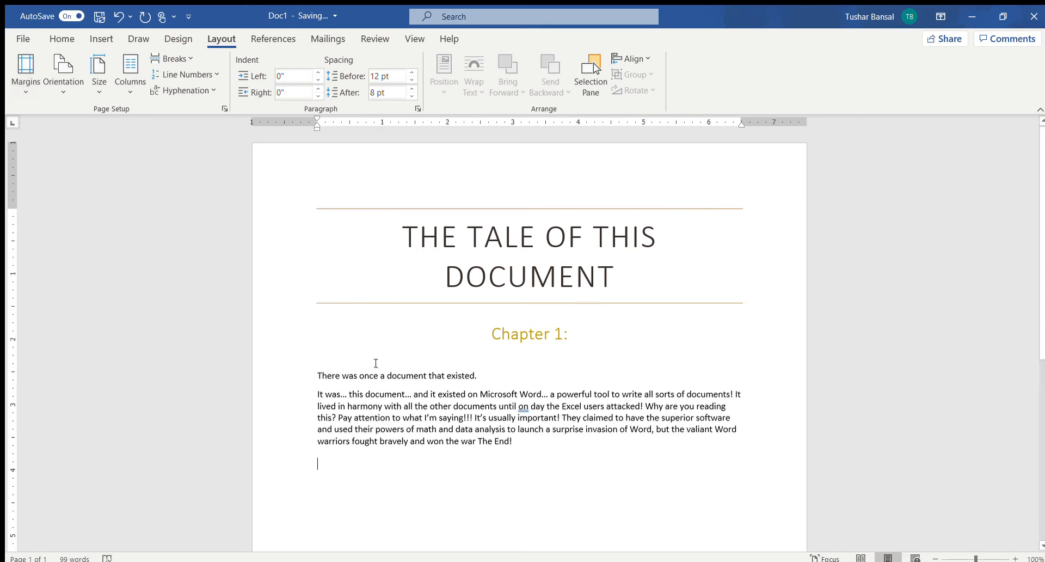
# Switch the page orientation to Landscape and undo the change.
pyautogui.click(67, 87)
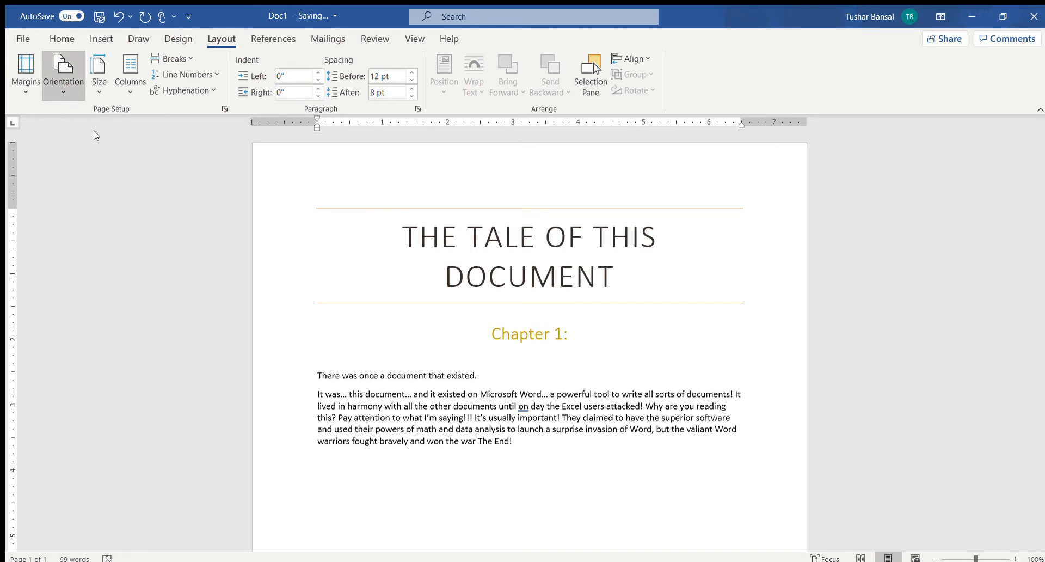
pyautogui.click(104, 138)
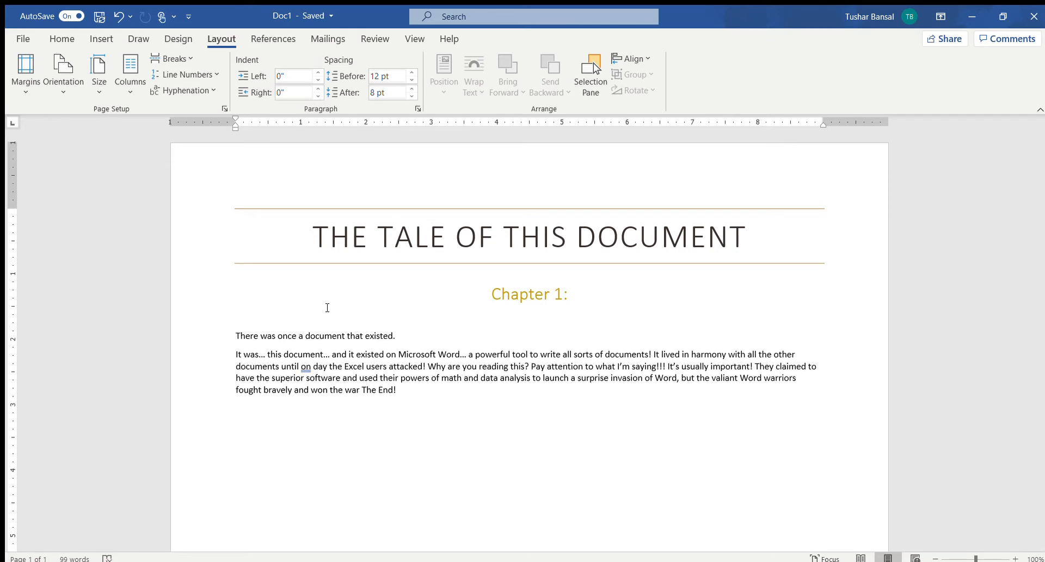
pyautogui.hotkey('ctrl', 'z')
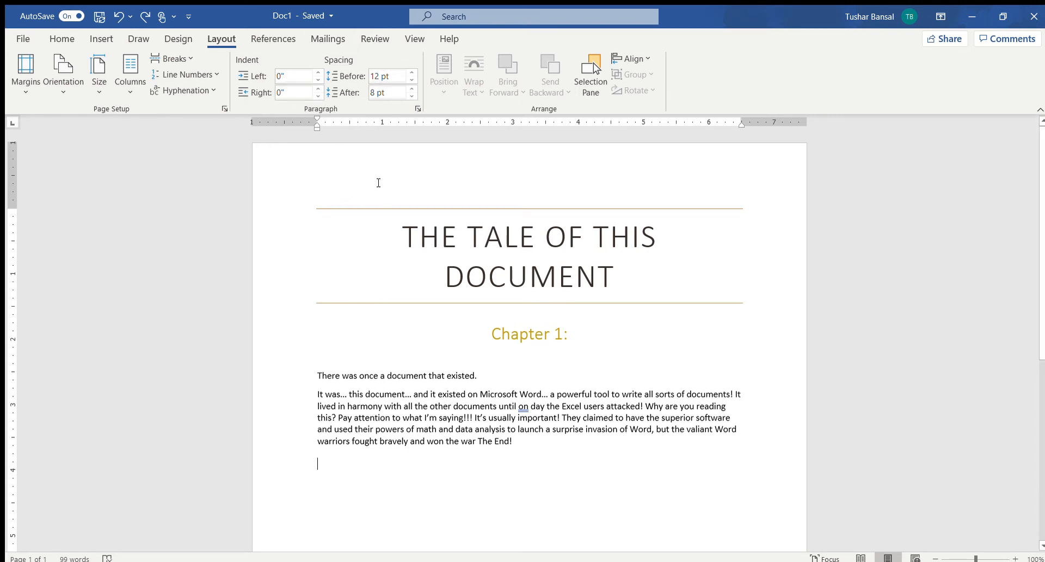
# Set the left indent of the paragraph starting "It was… this document" to 0.3".
pyautogui.click(321, 395)
pyautogui.click(318, 73)
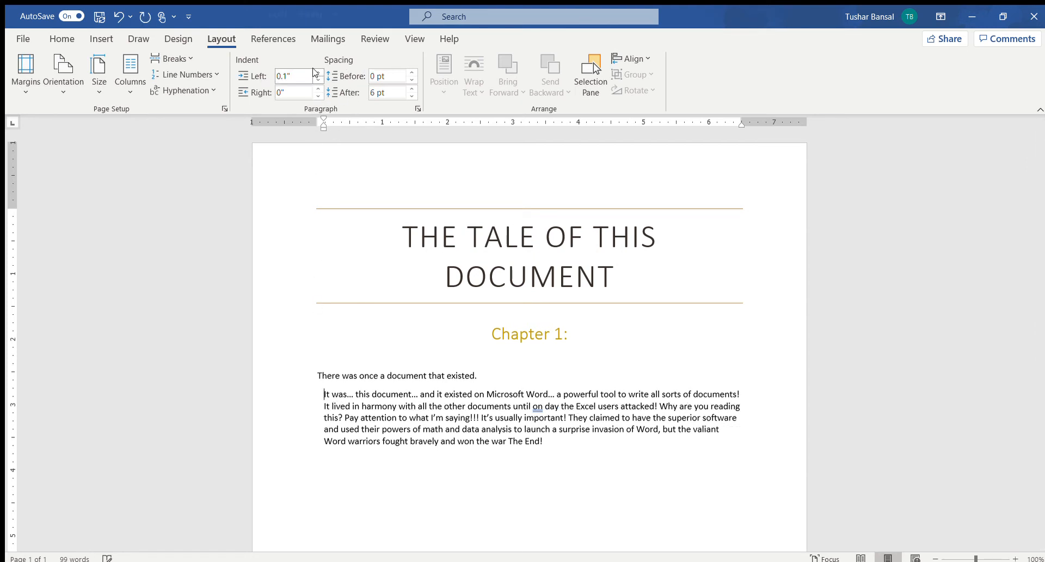
pyautogui.click(318, 72)
pyautogui.click(318, 73)
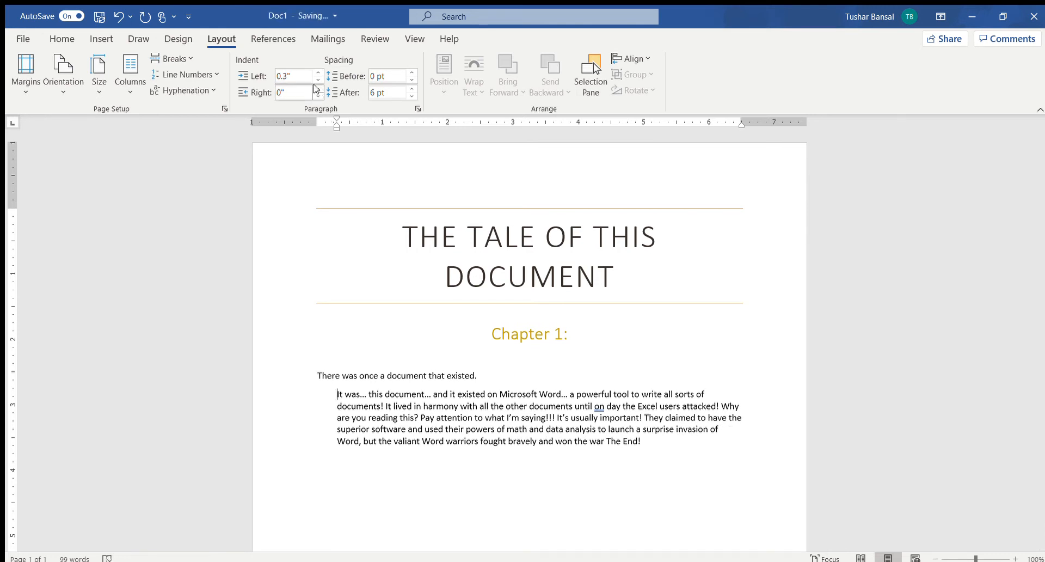
# Increase the right indent of the "It was…" paragraph step by step to about 2.3".
pyautogui.click(318, 89)
pyautogui.click(318, 89)
pyautogui.click(317, 88)
pyautogui.click(316, 88)
pyautogui.click(317, 88)
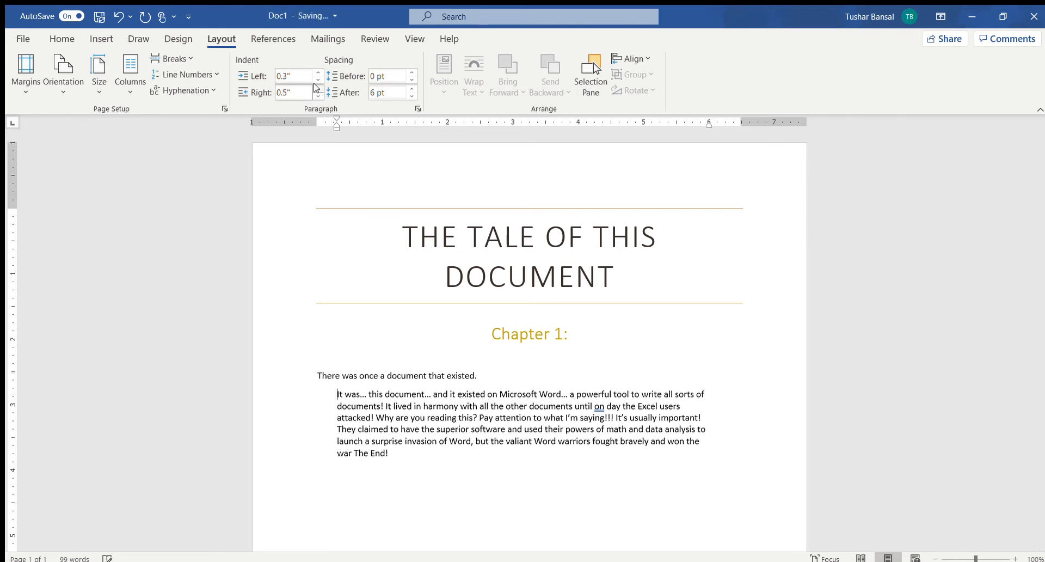
pyautogui.click(317, 88)
pyautogui.click(316, 87)
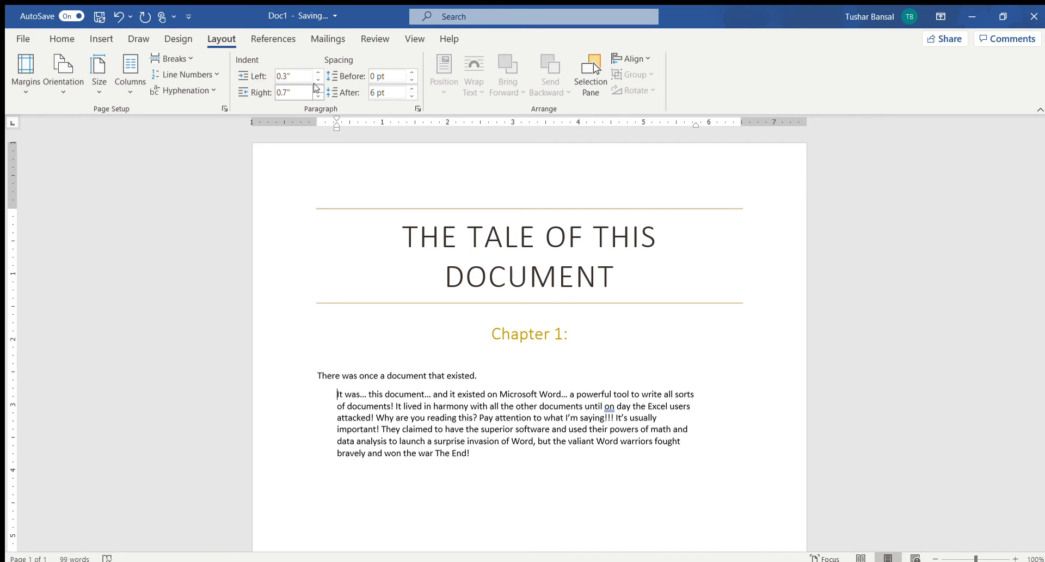
pyautogui.click(316, 88)
pyautogui.click(316, 88)
pyautogui.click(316, 88)
pyautogui.click(316, 87)
pyautogui.click(316, 87)
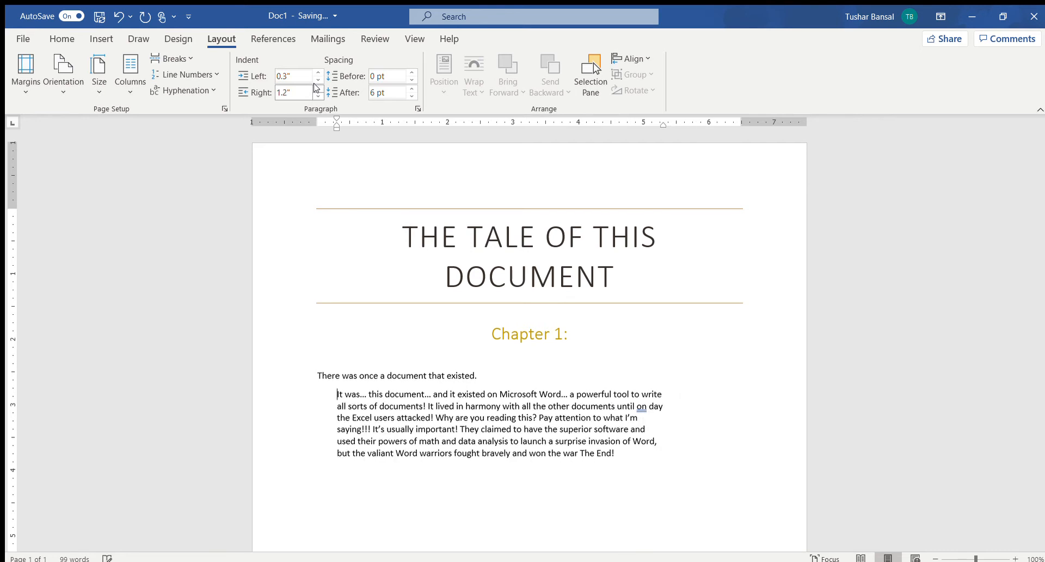
pyautogui.click(316, 88)
pyautogui.click(316, 88)
pyautogui.click(317, 87)
pyautogui.click(317, 88)
pyautogui.click(316, 87)
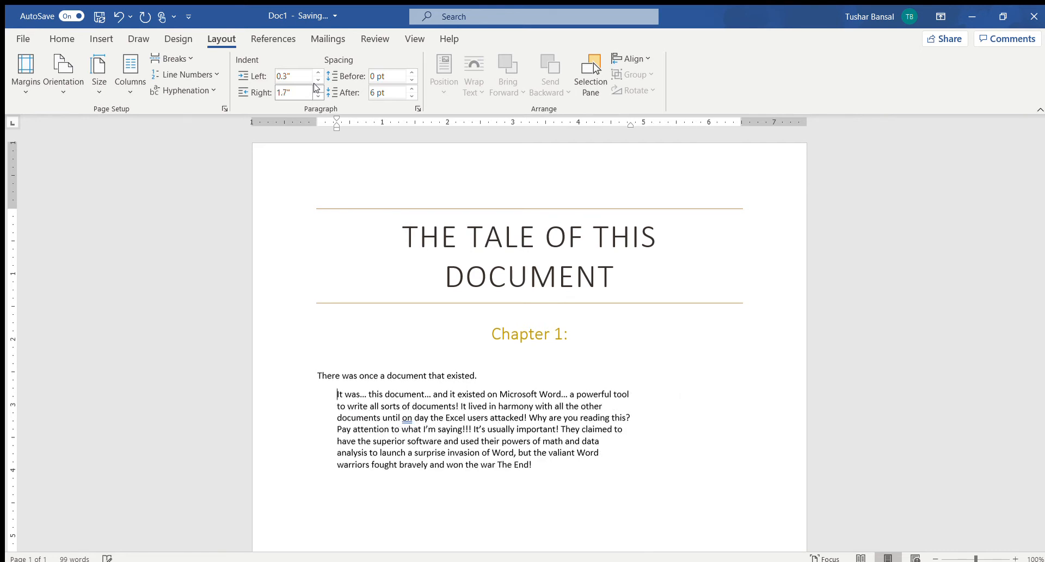
pyautogui.click(316, 88)
pyautogui.click(317, 87)
pyautogui.click(316, 88)
pyautogui.click(317, 88)
pyautogui.click(316, 88)
pyautogui.click(316, 87)
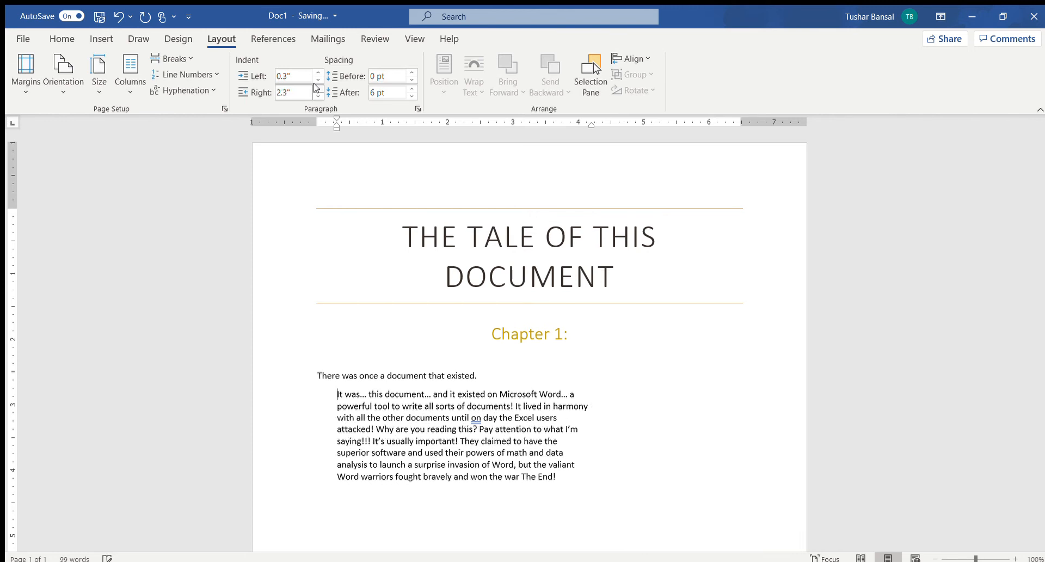
pyautogui.click(316, 88)
# Reduce the right and left indents of the "It was…" paragraph to 0".
pyautogui.click(317, 96)
pyautogui.click(317, 97)
pyautogui.click(317, 97)
pyautogui.click(317, 96)
pyautogui.click(317, 96)
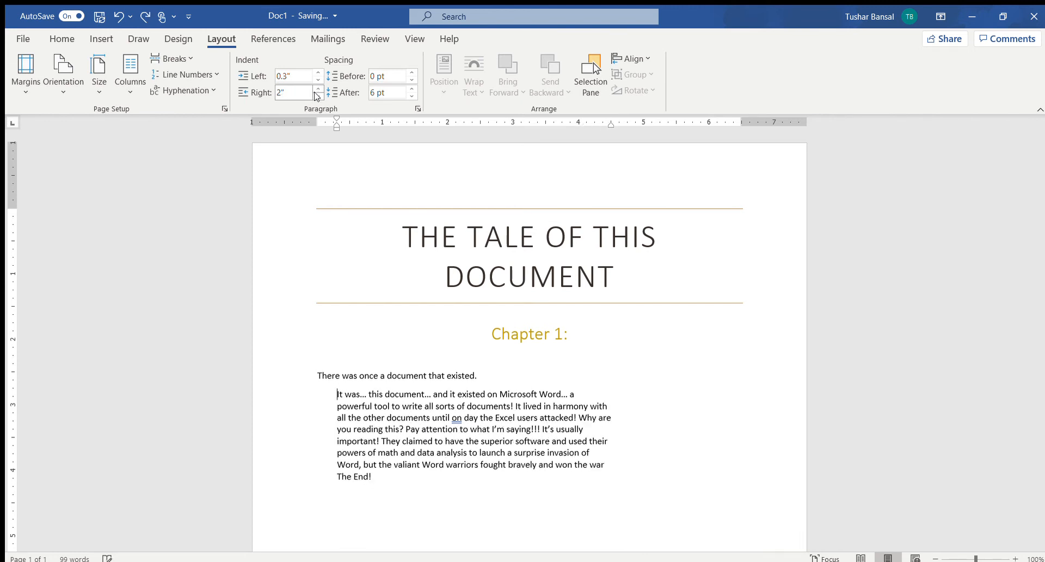
pyautogui.click(317, 97)
pyautogui.click(317, 97)
pyautogui.click(317, 96)
pyautogui.click(317, 96)
pyautogui.click(317, 96)
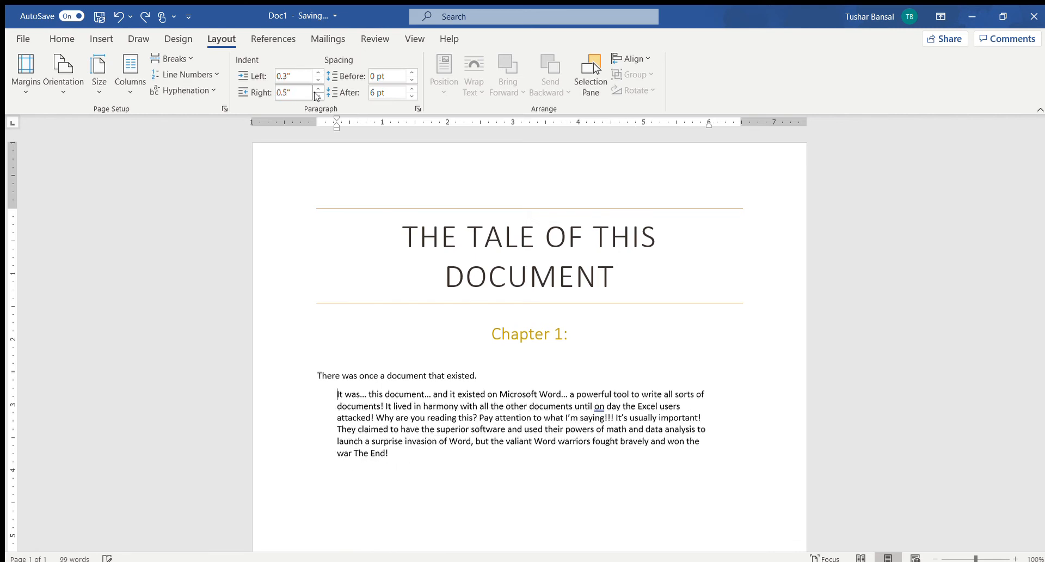
pyautogui.click(316, 97)
pyautogui.click(317, 96)
pyautogui.click(317, 97)
pyautogui.click(318, 80)
pyautogui.click(318, 80)
pyautogui.click(318, 80)
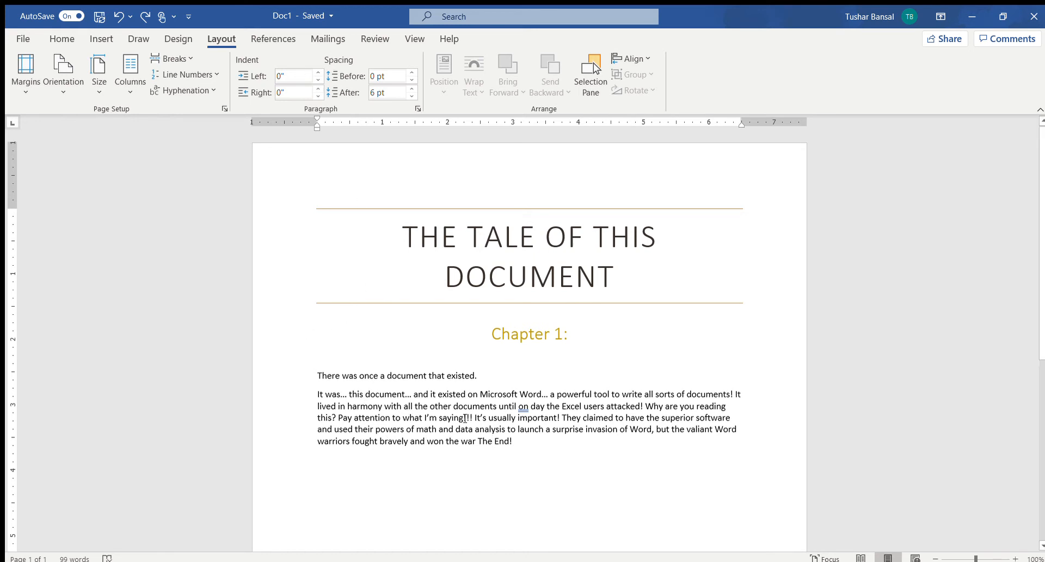
# Join the "It was…" paragraph to the line above and split it off again as its own paragraph.
pyautogui.click(314, 393)
pyautogui.press('BackSpace')
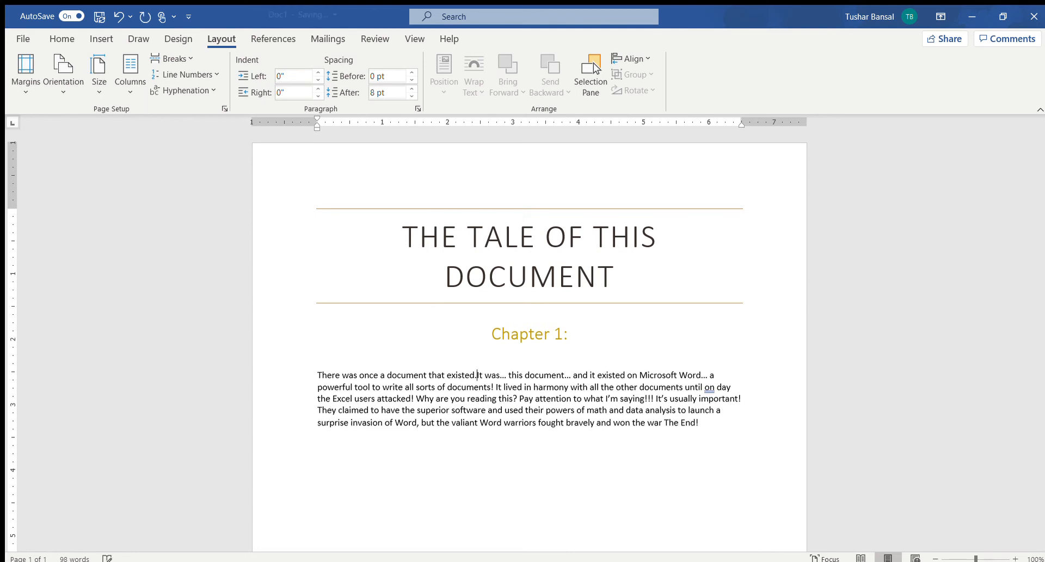
pyautogui.press('Return')
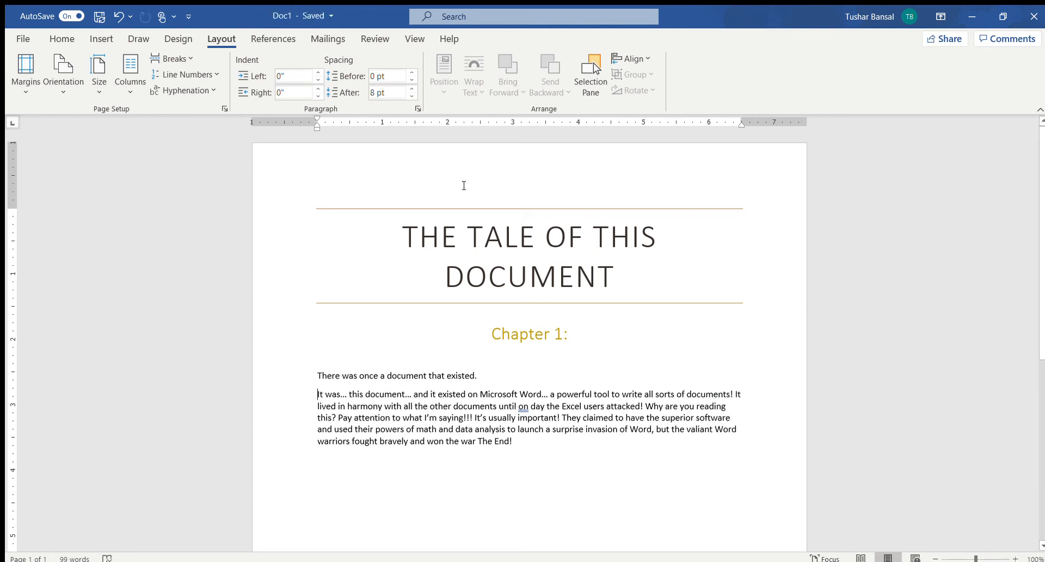
# Increase the spacing before the "It was…" paragraph to 48 pt and undo the spacing change.
pyautogui.click(409, 71)
pyautogui.click(409, 71)
pyautogui.click(411, 72)
pyautogui.click(412, 72)
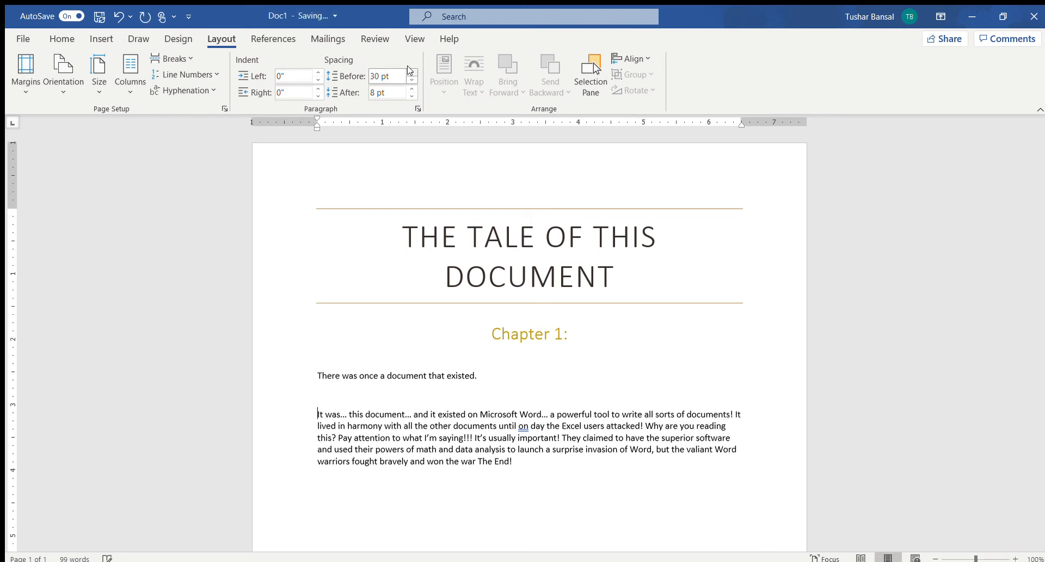
pyautogui.click(411, 72)
pyautogui.click(412, 72)
pyautogui.click(412, 72)
pyautogui.hotkey('ctrl', 'z')
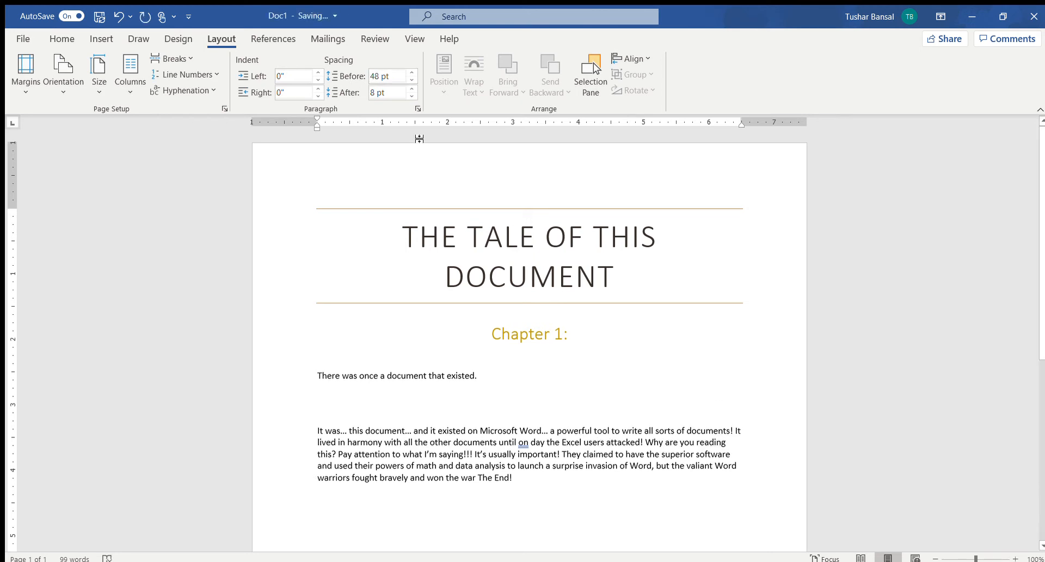
pyautogui.hotkey('ctrl', 'z')
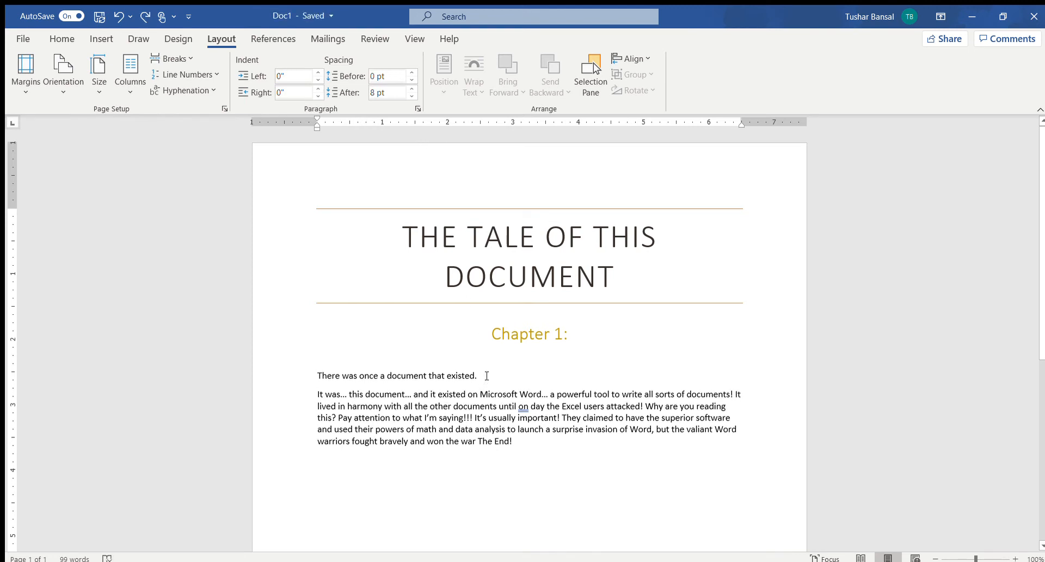
# Increase the spacing after the paragraph "There was once a document that existed." to 42 pt and undo it.
pyautogui.click(411, 89)
pyautogui.click(411, 88)
pyautogui.click(411, 88)
pyautogui.click(411, 89)
pyautogui.click(411, 89)
pyautogui.click(411, 89)
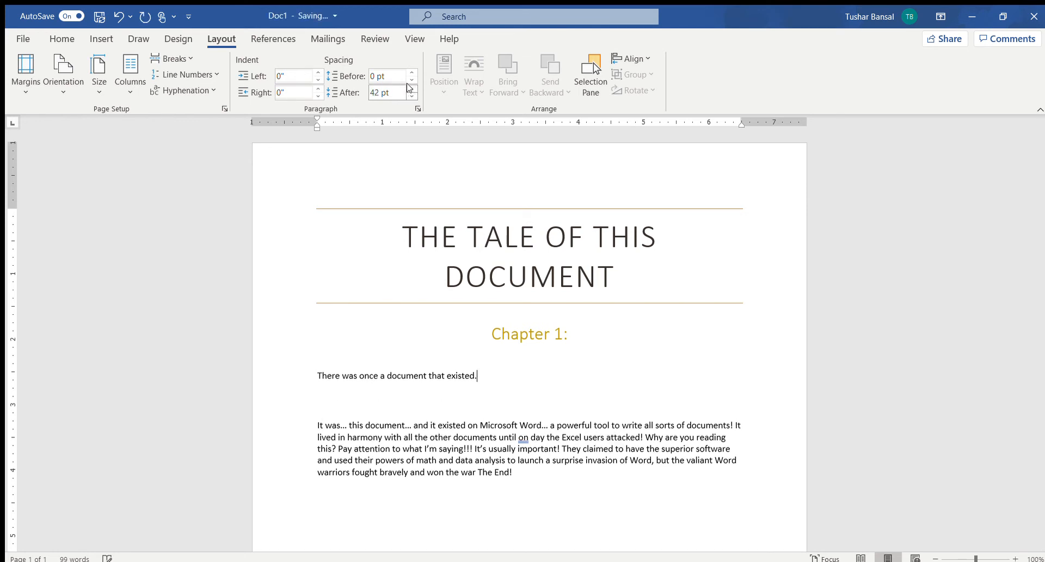
pyautogui.hotkey('ctrl', 'z')
pyautogui.hotkey('ctrl', 'z')
pyautogui.hotkey('ctrl', 'z')
pyautogui.hotkey('ctrl', 'z')
pyautogui.hotkey('ctrl', 'z')
pyautogui.hotkey('ctrl', 'z')
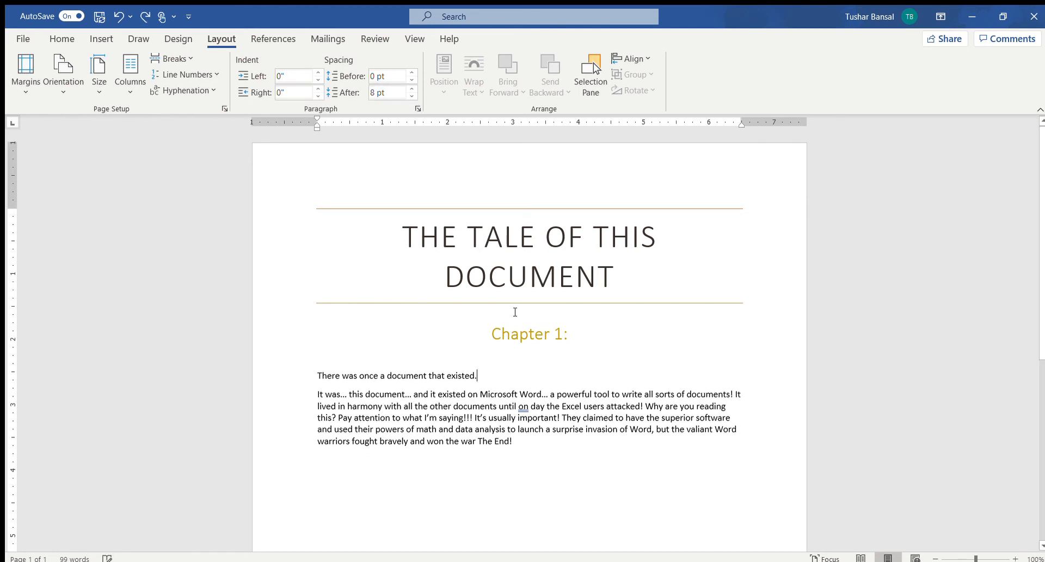
# Set the spacing after the "There was once a document that existed." paragraph to Auto, trying 0 pt and undoing that value.
pyautogui.click(407, 95)
pyautogui.click(407, 95)
pyautogui.click(408, 95)
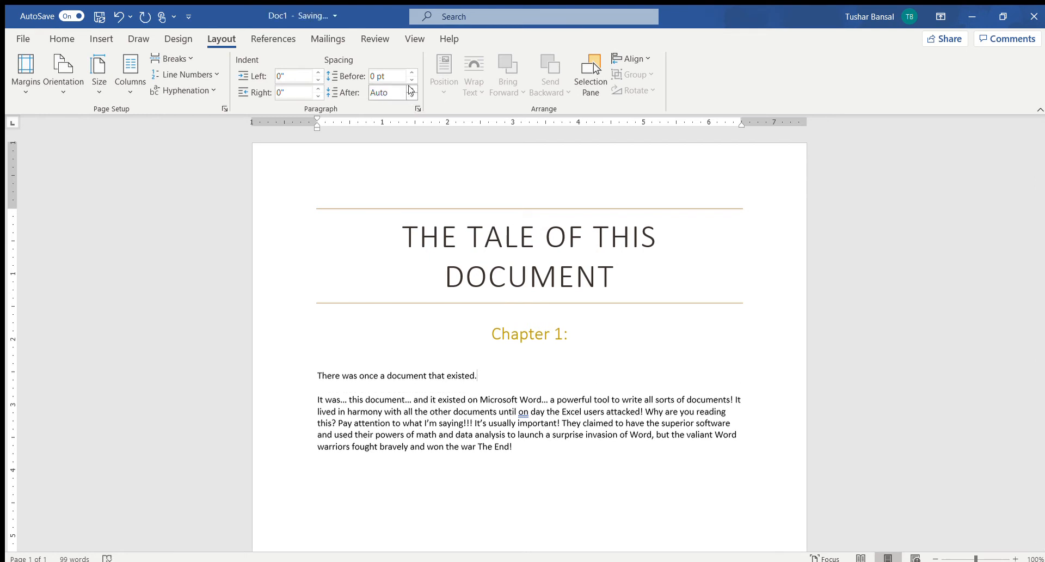
pyautogui.click(410, 96)
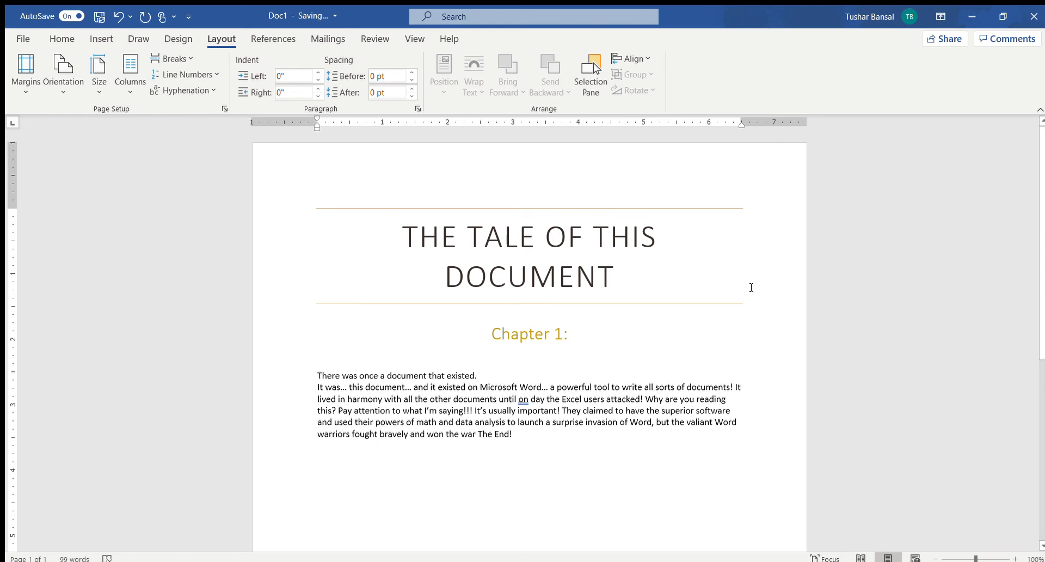
pyautogui.hotkey('ctrl', 'z')
# Paste the copied lion picture on the empty line below the last paragraph.
pyautogui.click(480, 409)
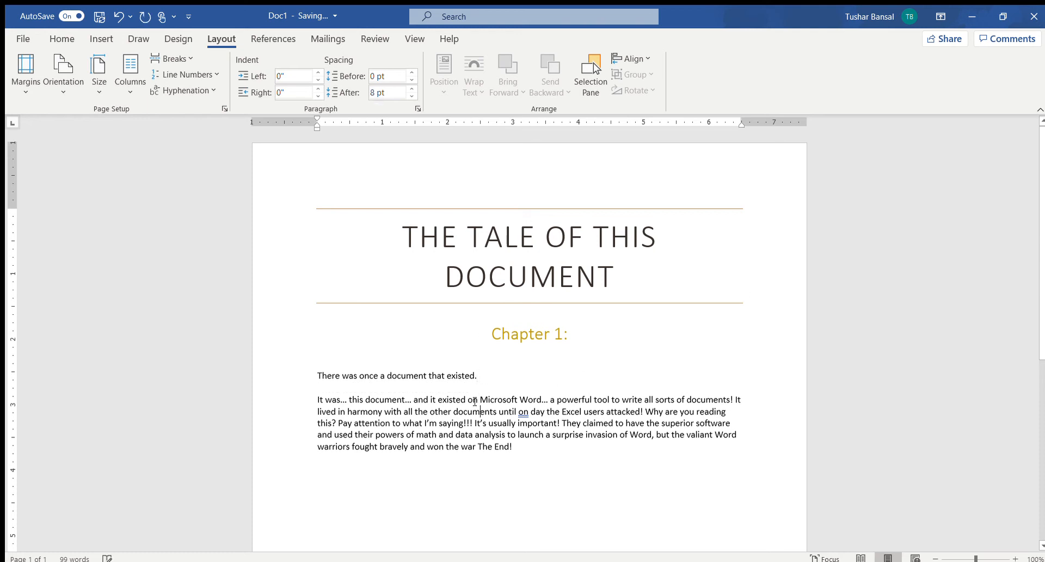
pyautogui.click(392, 377)
pyautogui.click(503, 508)
pyautogui.hotkey('ctrl', 'v')
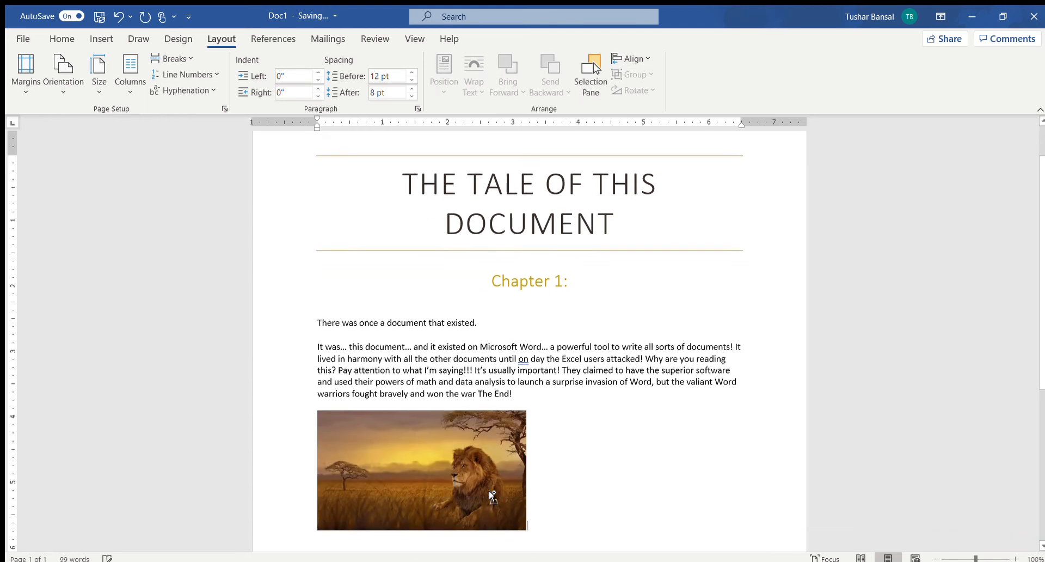
# Move the lion picture into the text of the "It was…" paragraph, after the "d" of "documents" in "all the other documents".
pyautogui.click(477, 478)
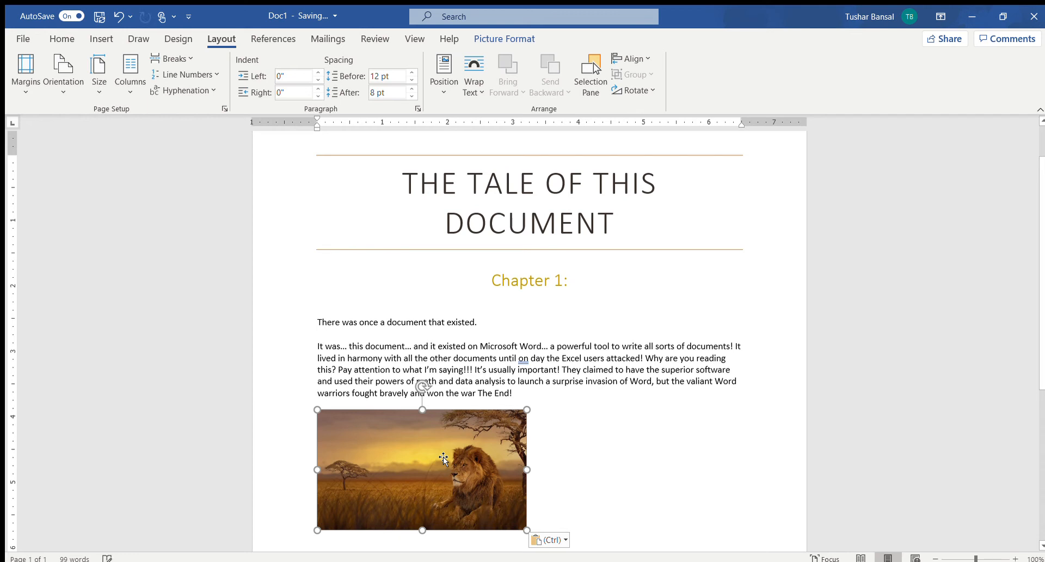
pyautogui.moveTo(413, 471); pyautogui.dragTo(531, 356)
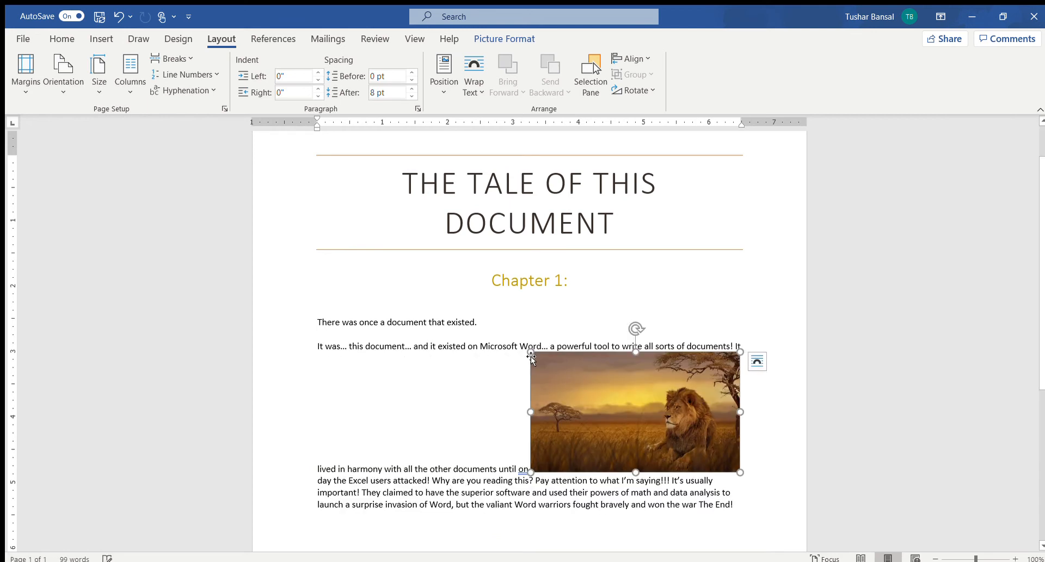
pyautogui.moveTo(642, 420); pyautogui.dragTo(476, 425)
pyautogui.click(407, 419)
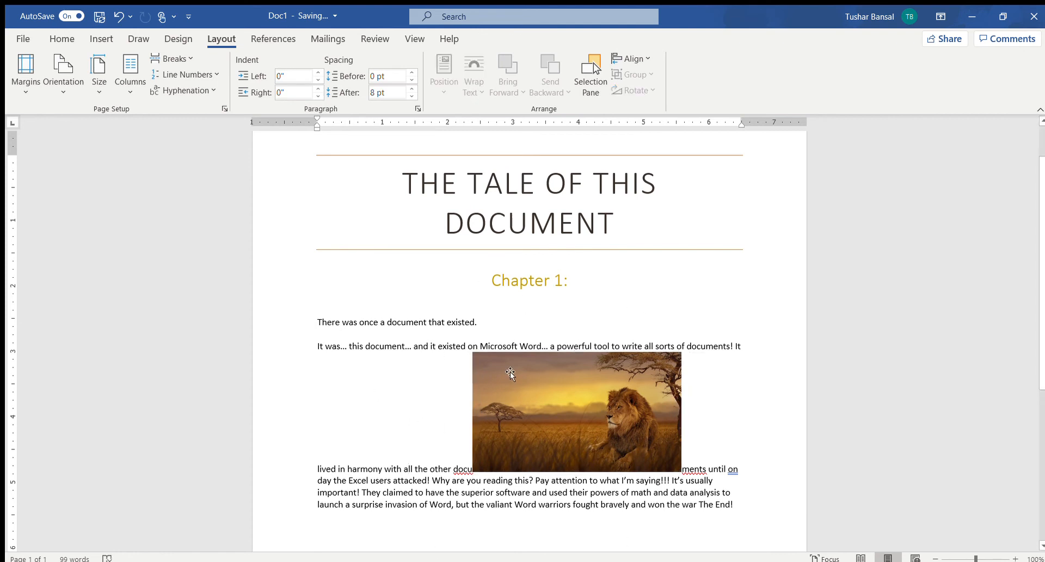
pyautogui.moveTo(580, 433); pyautogui.dragTo(460, 448)
pyautogui.click(419, 409)
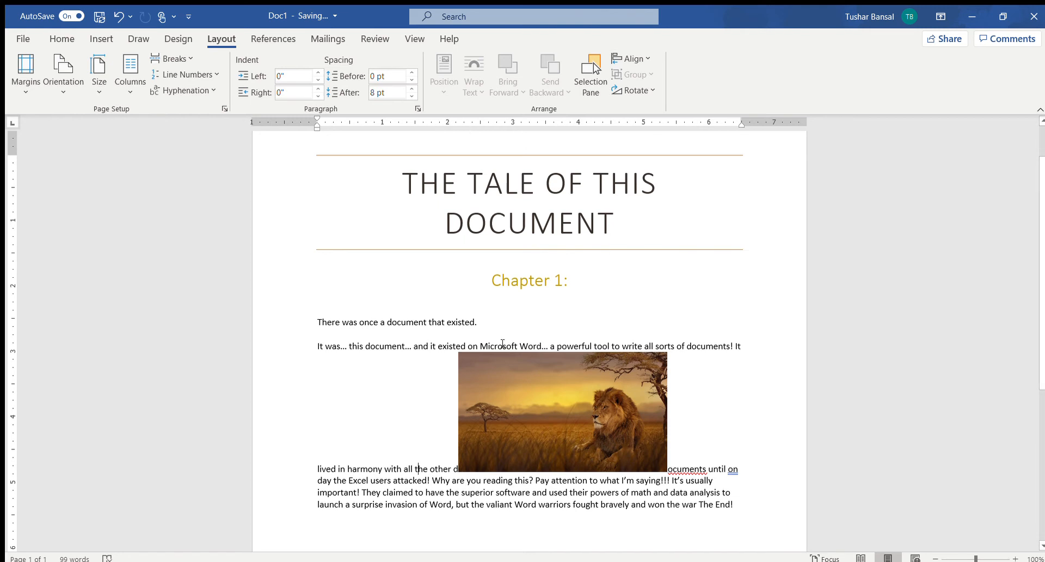
# Set the lion picture's text wrapping to Square so the "It was…" paragraph flows on both sides of it.
pyautogui.click(526, 408)
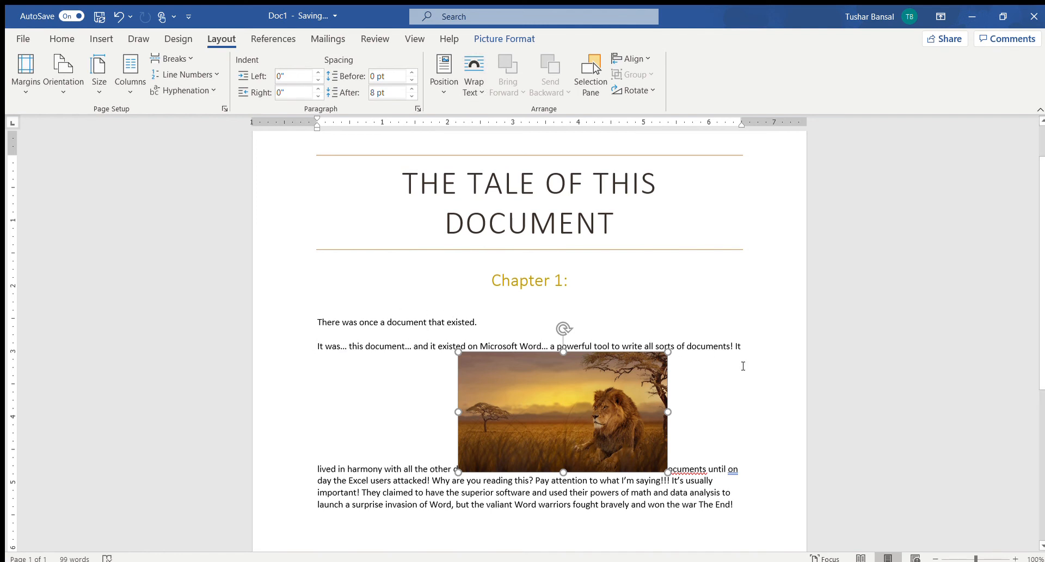
pyautogui.click(435, 452)
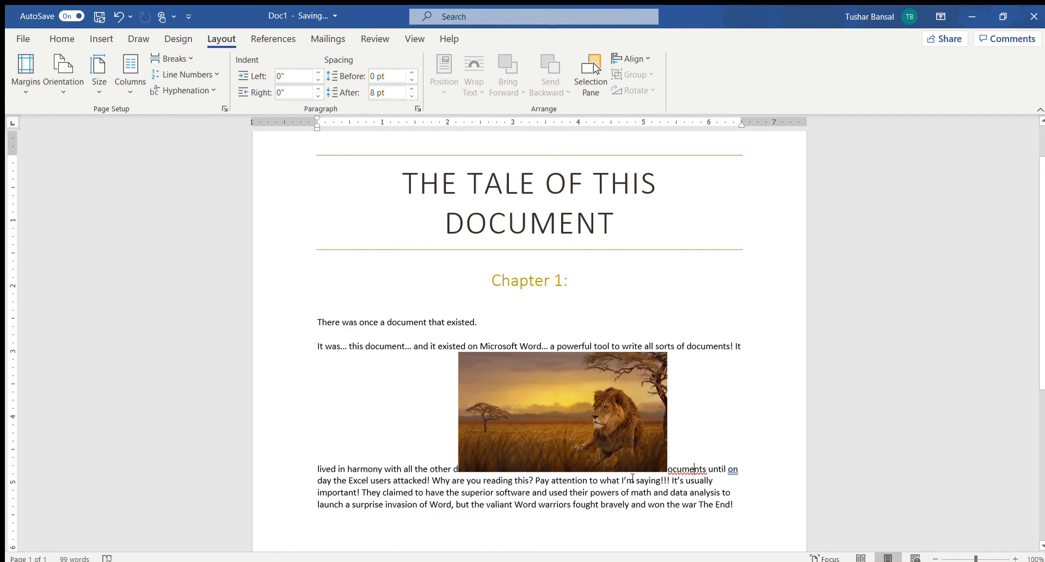
pyautogui.click(468, 392)
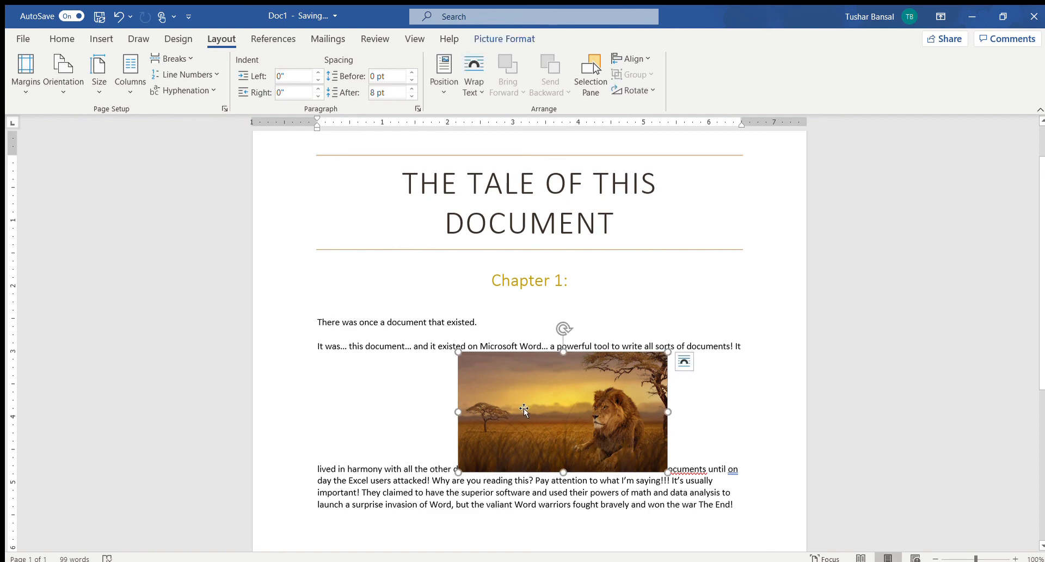
pyautogui.click(474, 90)
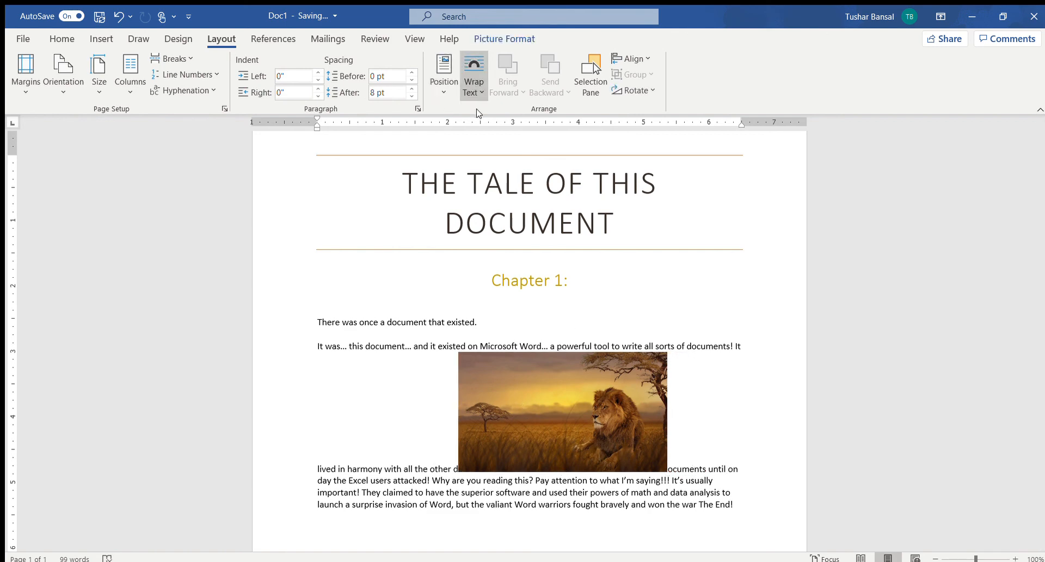
pyautogui.click(478, 131)
pyautogui.click(412, 429)
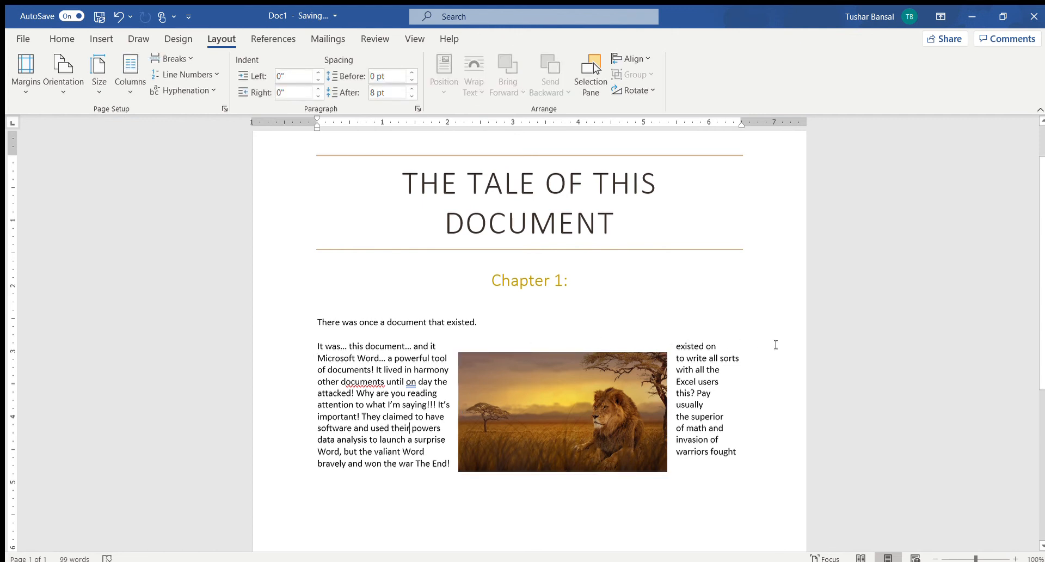
# Change the lion picture's wrapping to Top and Bottom and shift it slightly down, below the first line of the "It was…" paragraph.
pyautogui.click(580, 413)
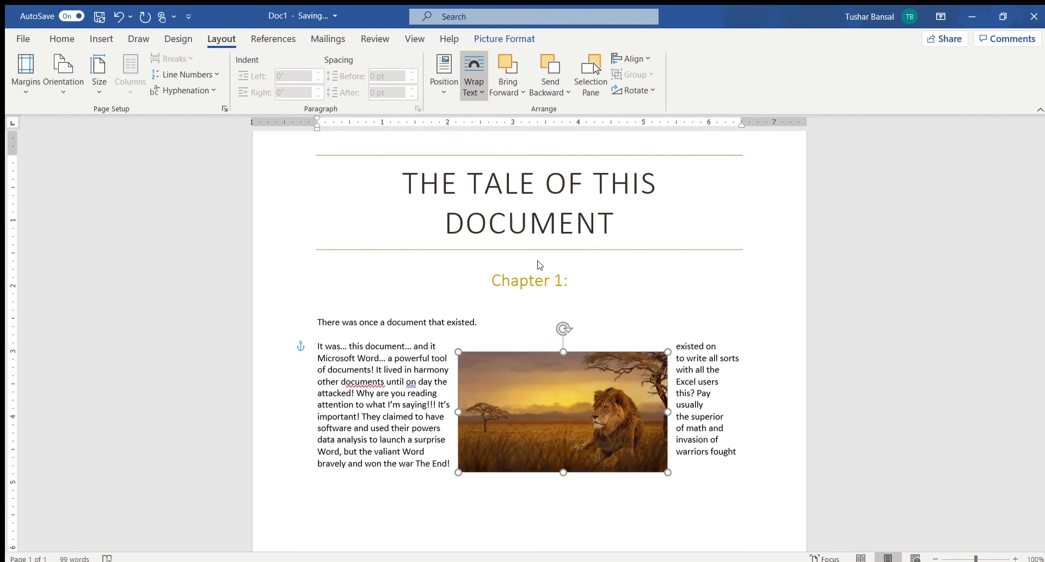
pyautogui.click(501, 191)
pyautogui.click(378, 394)
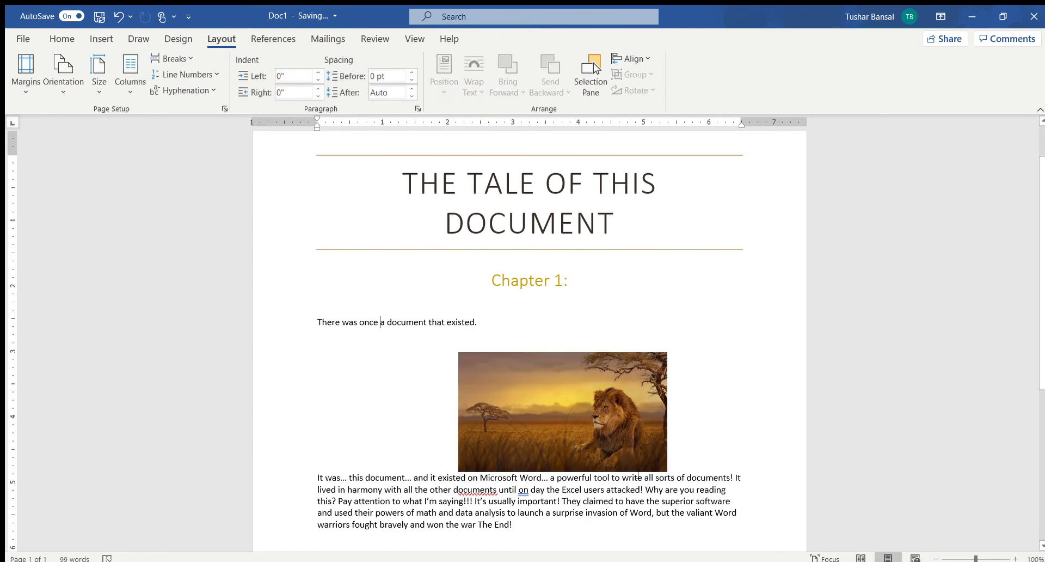
pyautogui.click(426, 338)
pyautogui.moveTo(536, 394)
pyautogui.mouseDown()
pyautogui.moveTo(536, 471)
pyautogui.moveTo(536, 378)
pyautogui.moveTo(534, 427)
pyautogui.moveTo(531, 378)
pyautogui.moveTo(533, 425)
pyautogui.moveTo(531, 399)
pyautogui.mouseUp()
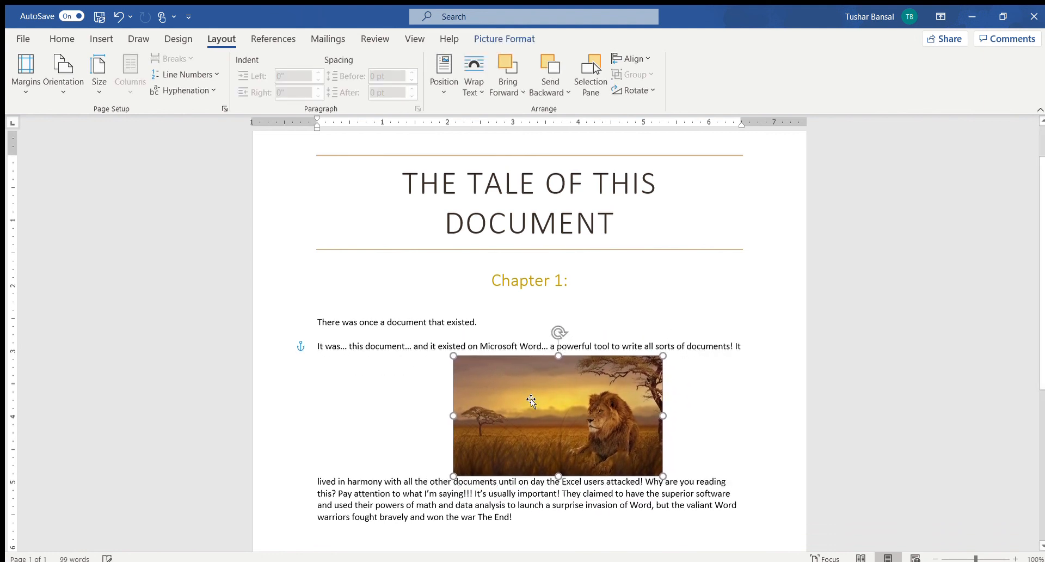
pyautogui.click(681, 444)
# Set the lion picture's wrapping back to In Line with Text and move it below the last paragraph.
pyautogui.click(528, 415)
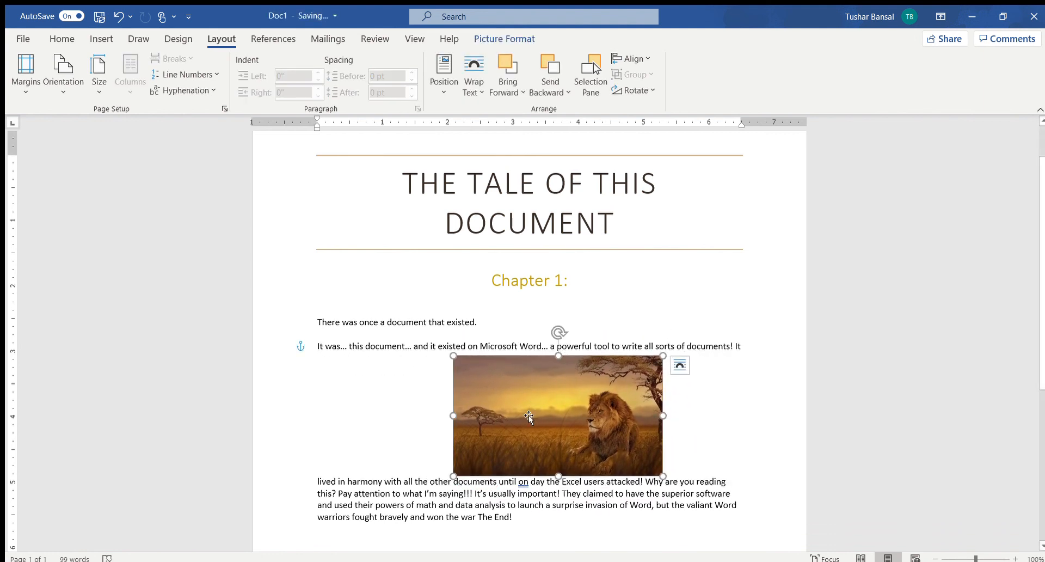
pyautogui.click(472, 91)
pyautogui.click(499, 110)
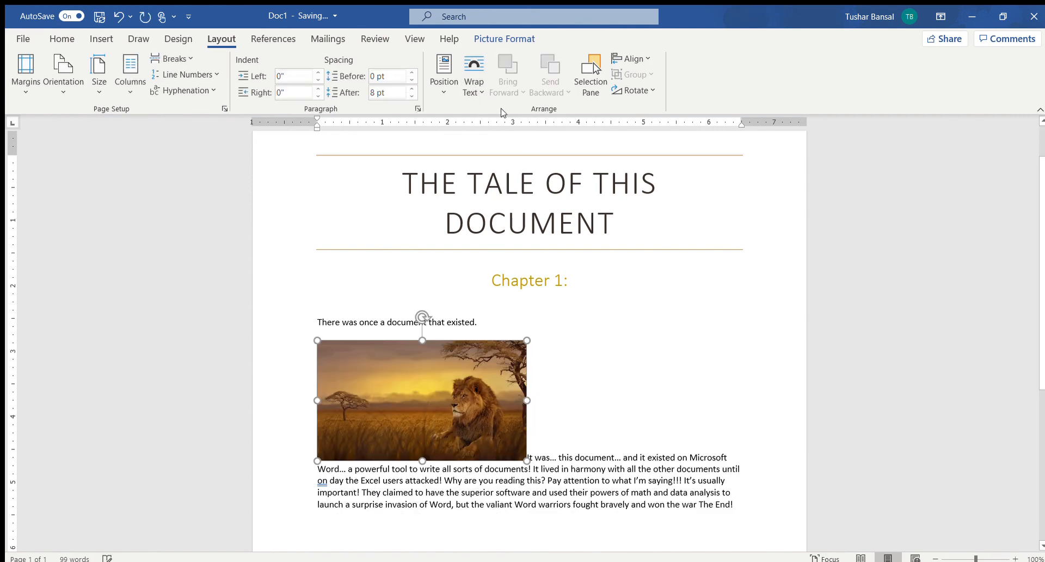
pyautogui.click(606, 460)
pyautogui.moveTo(430, 396); pyautogui.dragTo(732, 520)
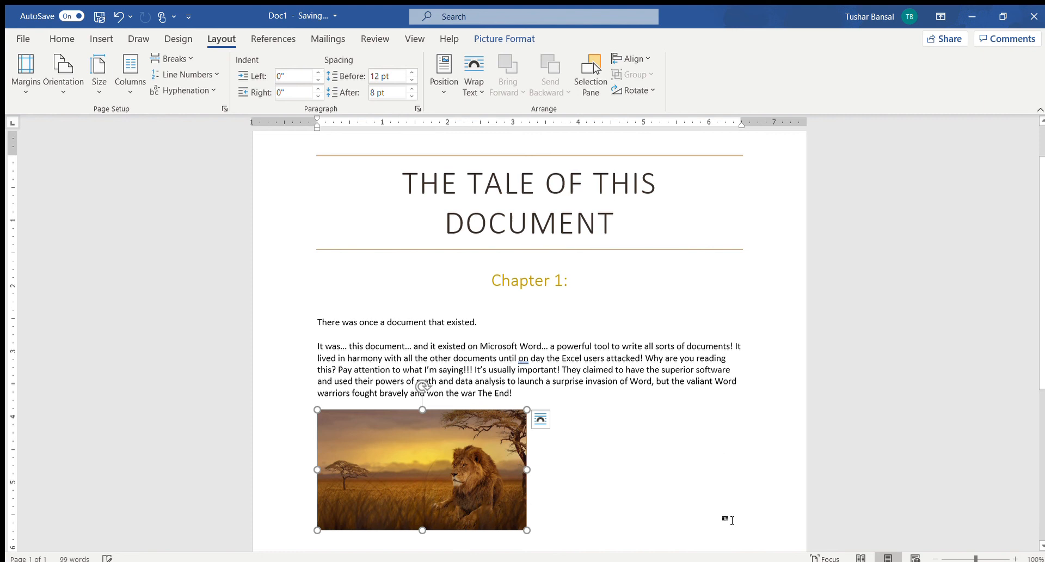
pyautogui.click(563, 455)
# Add a new line below the lion picture with the trial text "jlsdbvh", and remove both the text and the line.
pyautogui.scroll(2, 563, 455)
pyautogui.scroll(-2, 562, 455)
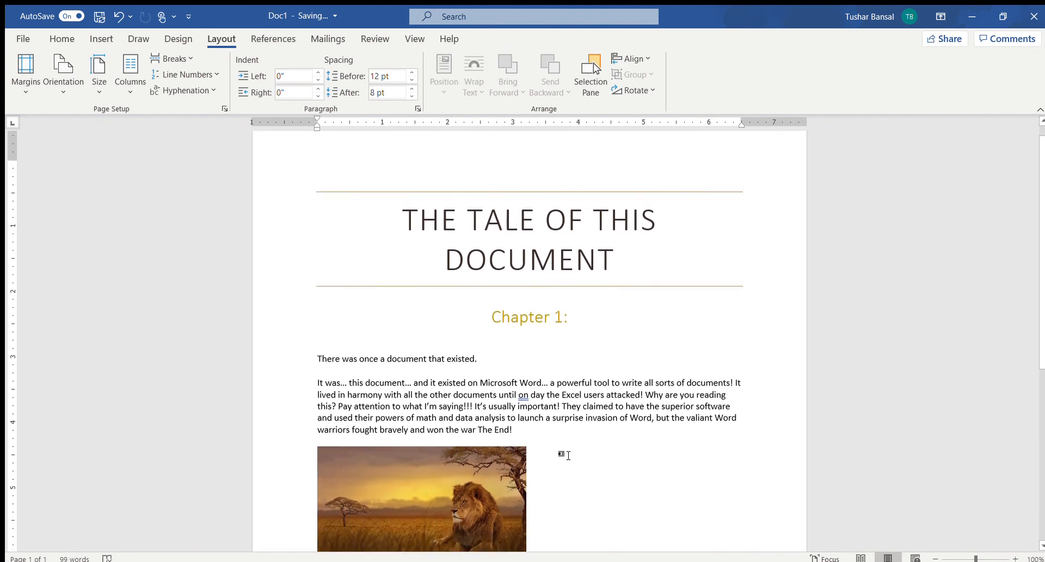
pyautogui.click(382, 388)
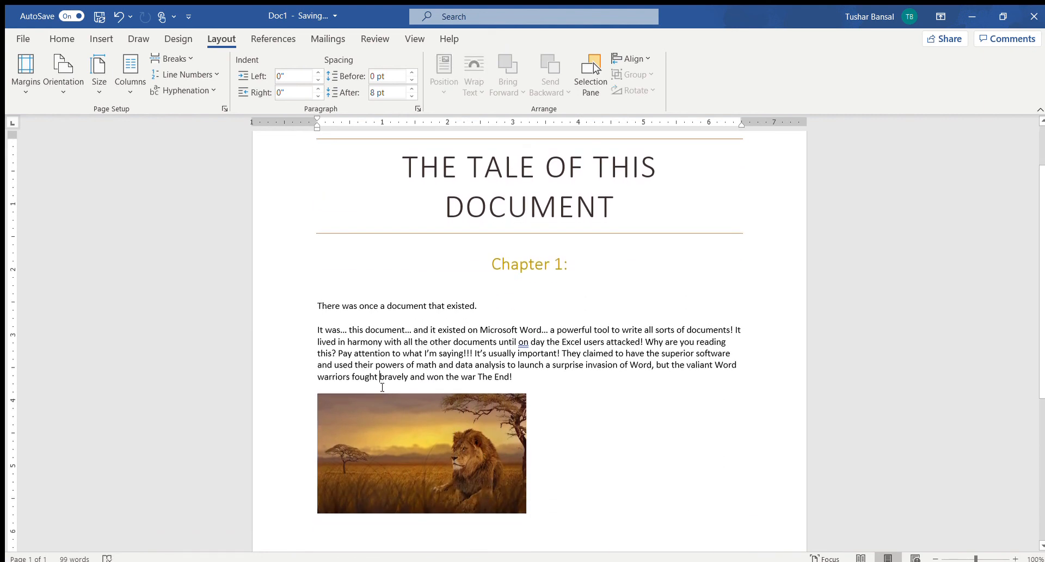
pyautogui.click(608, 476)
pyautogui.press('Return')
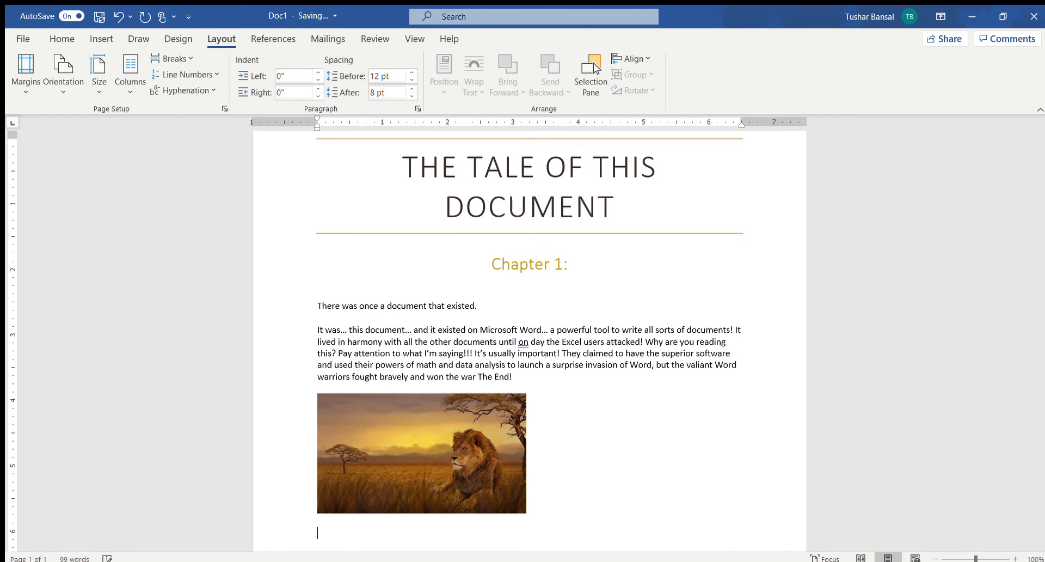
pyautogui.write('jlsdbvh')
pyautogui.press('BackSpace')
pyautogui.press('BackSpace')
pyautogui.press('BackSpace')
pyautogui.press('BackSpace')
pyautogui.press('BackSpace')
# Lay the document out in two equal columns, and switch it to the Left column layout.
pyautogui.scroll(-1, 551, 401)
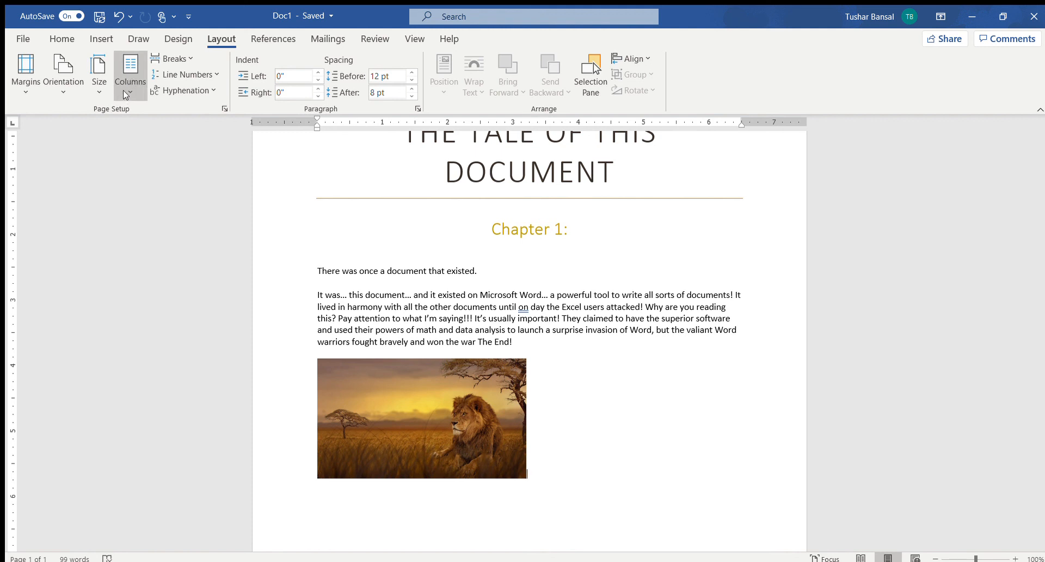
pyautogui.click(161, 156)
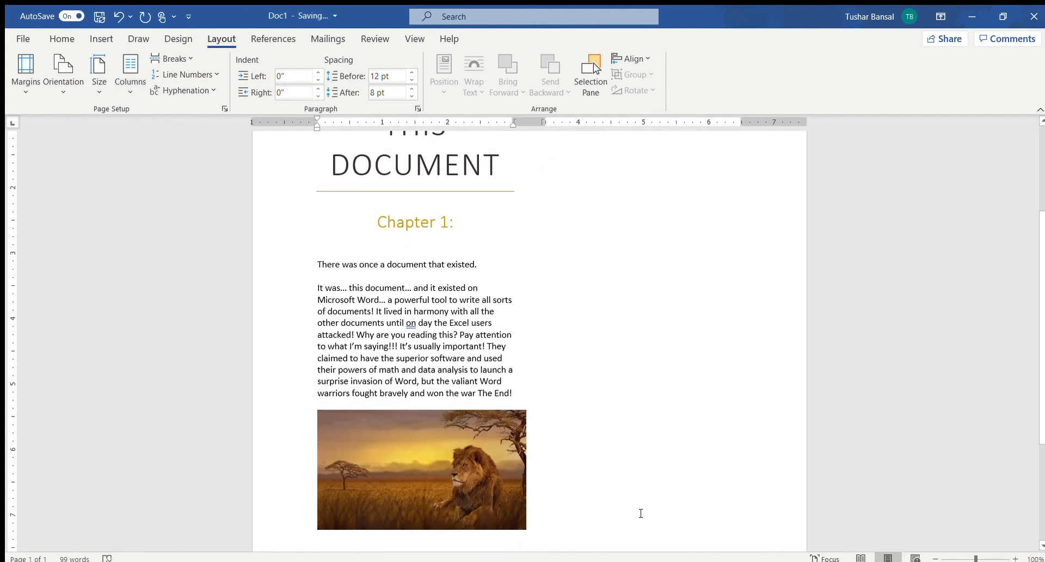
pyautogui.click(146, 94)
pyautogui.click(151, 220)
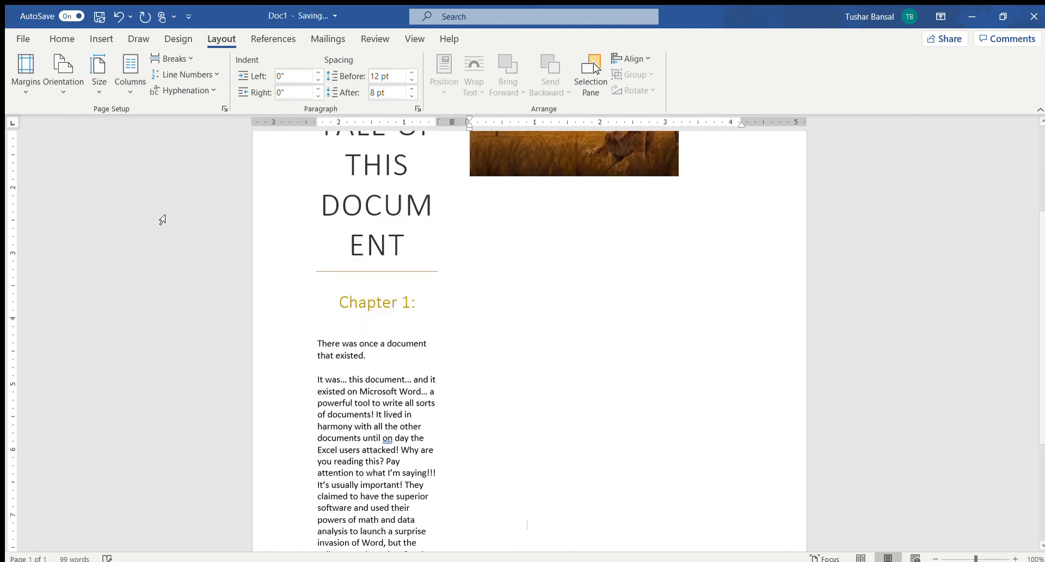
# Try the Three column layout on the document and return it to One column.
pyautogui.click(145, 98)
pyautogui.click(160, 179)
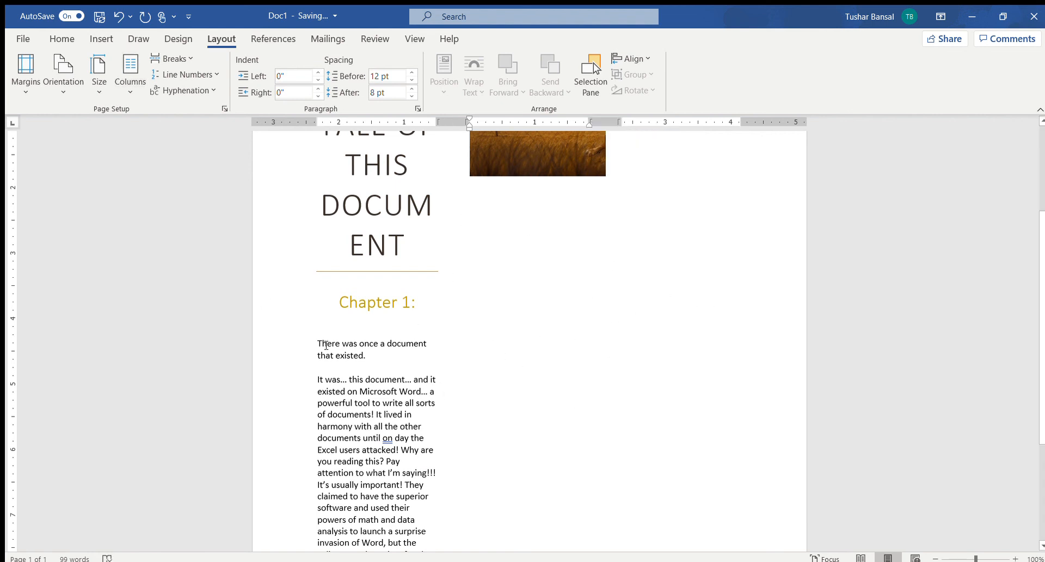
pyautogui.click(178, 123)
pyautogui.scroll(1, 589, 320)
pyautogui.click(588, 320)
pyautogui.scroll(2, 588, 319)
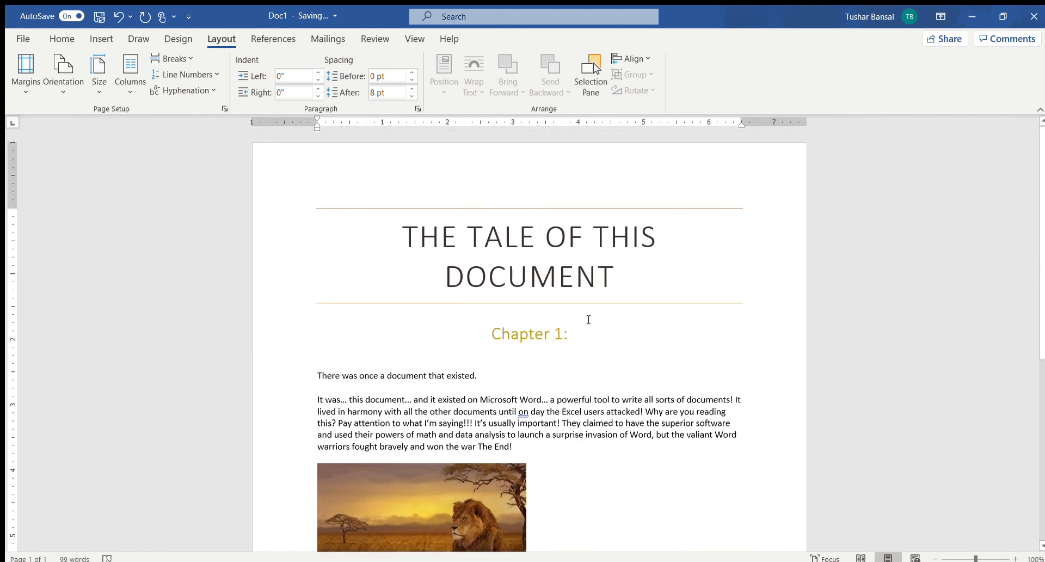
# Delete the lion picture below the last paragraph.
pyautogui.scroll(-2, 588, 319)
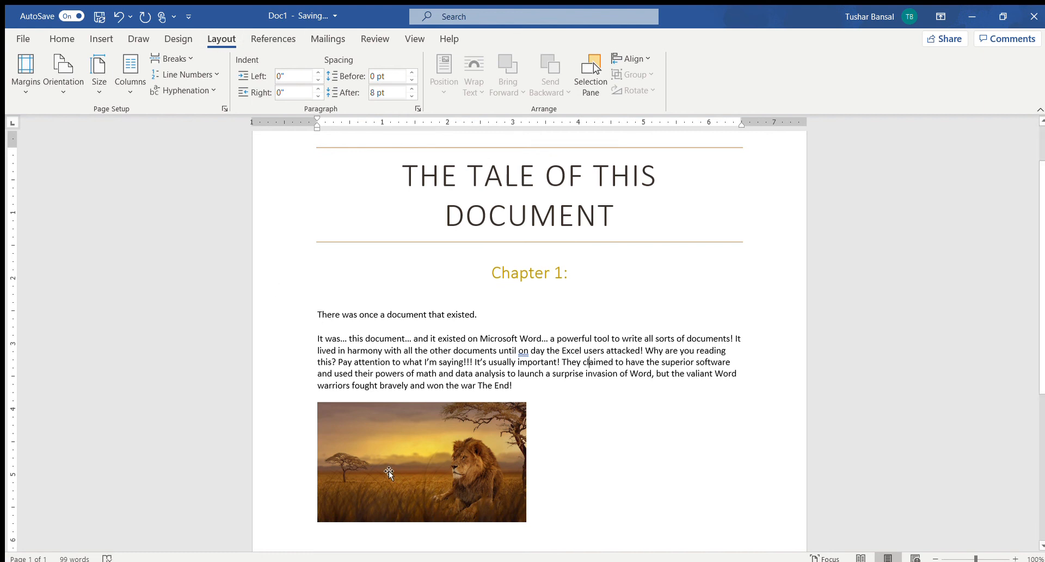
pyautogui.click(429, 466)
pyautogui.press('Delete')
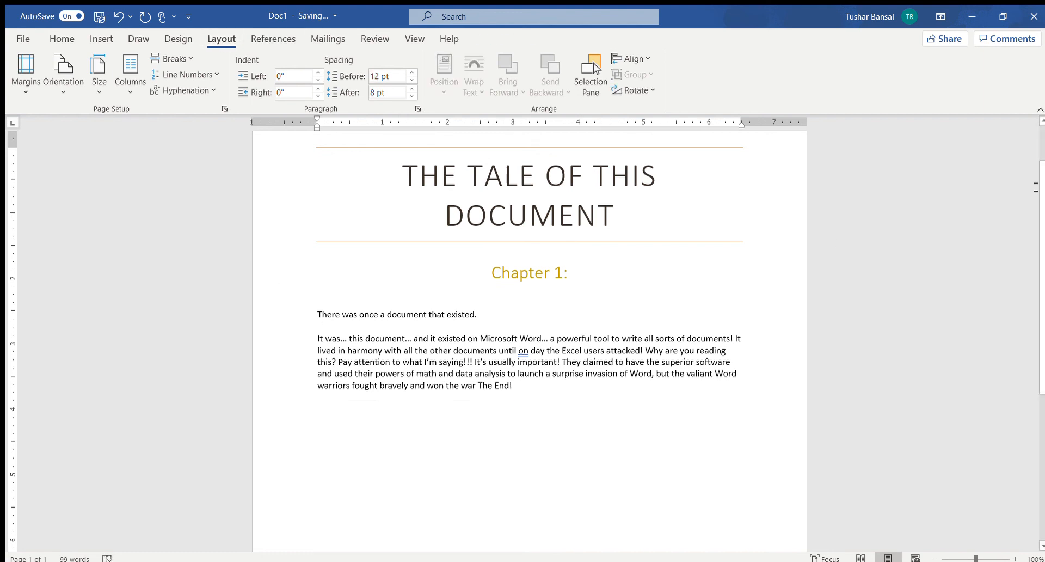